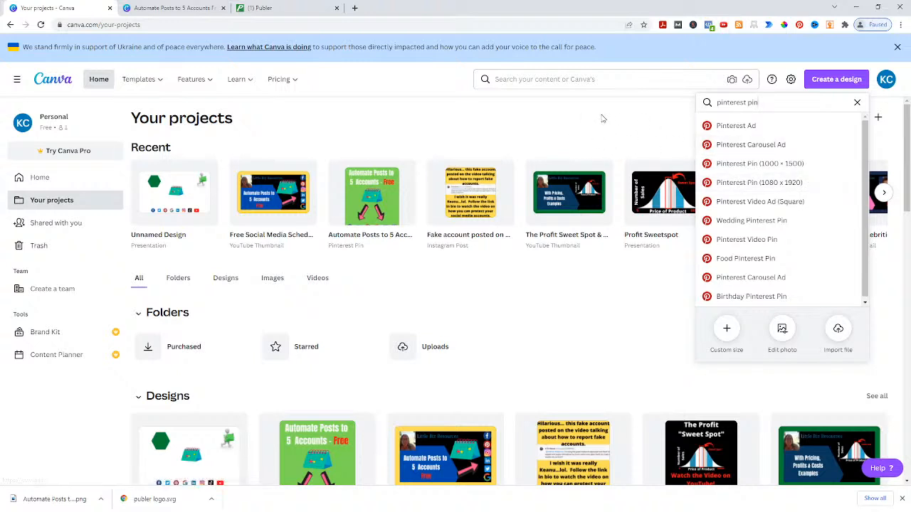
Step: Search Canva's elements for "youtube logo" in the Automate Posts to 5 Accounts pin design, and return to the Publer post
click(176, 6)
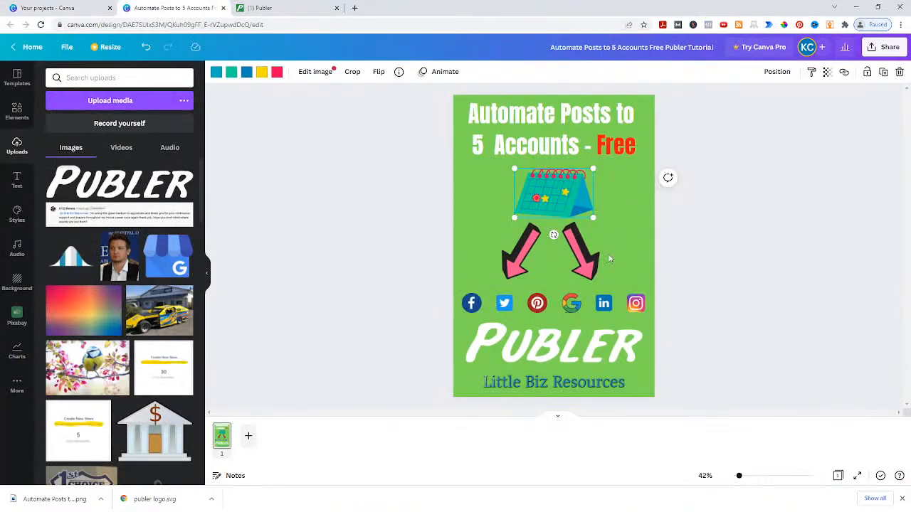
click(393, 190)
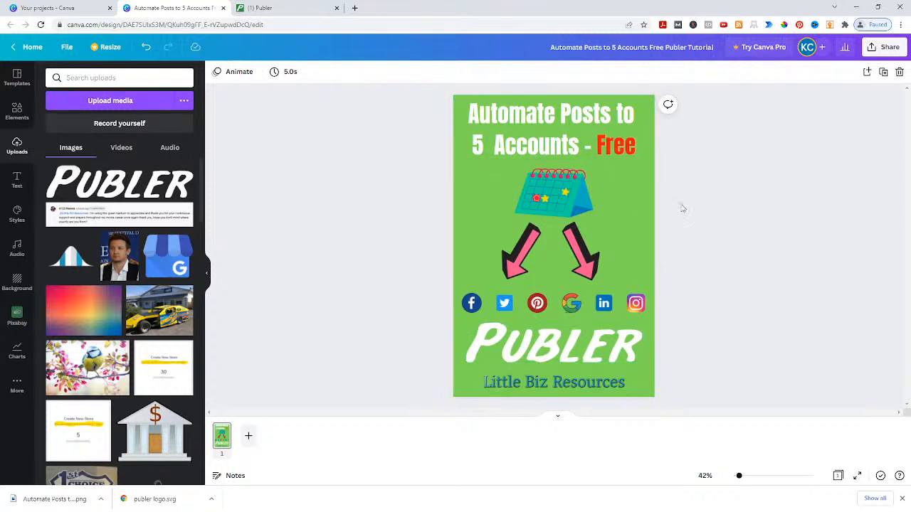
click(19, 111)
click(110, 77)
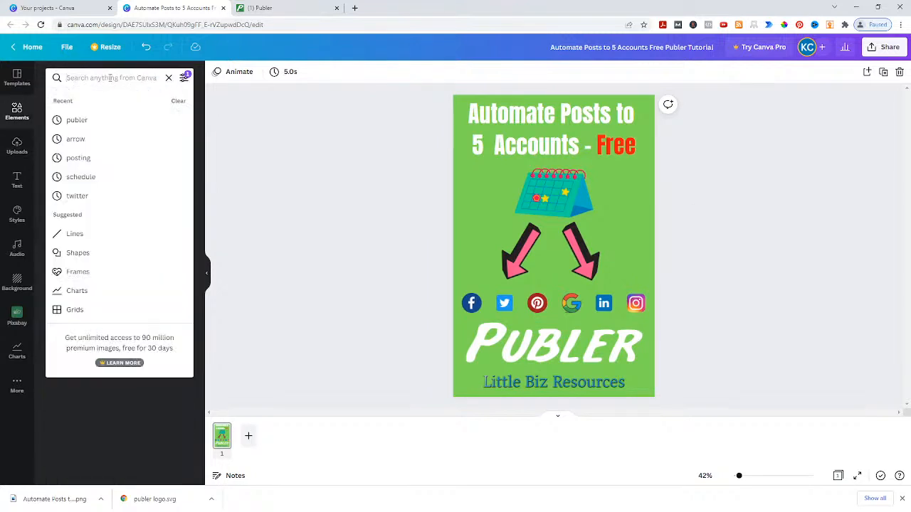
text(youtube logo)
key(Return)
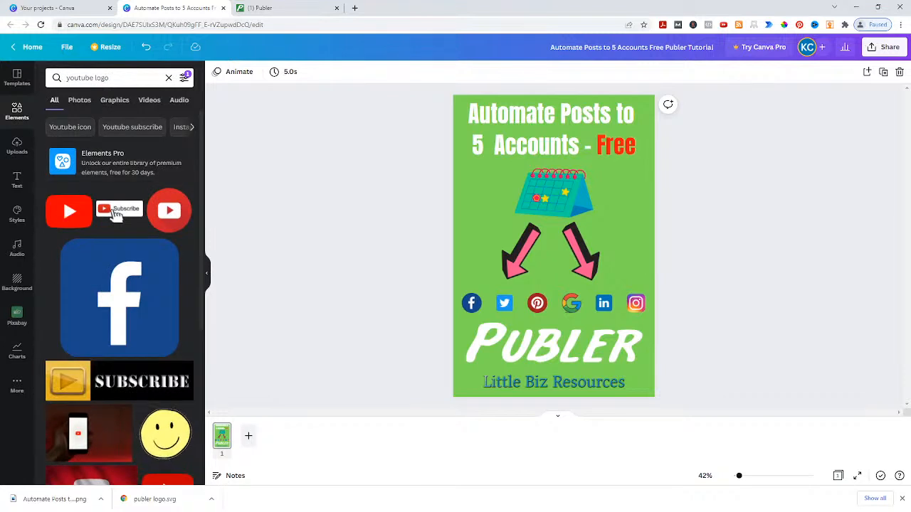
key(ctrl+Tab)
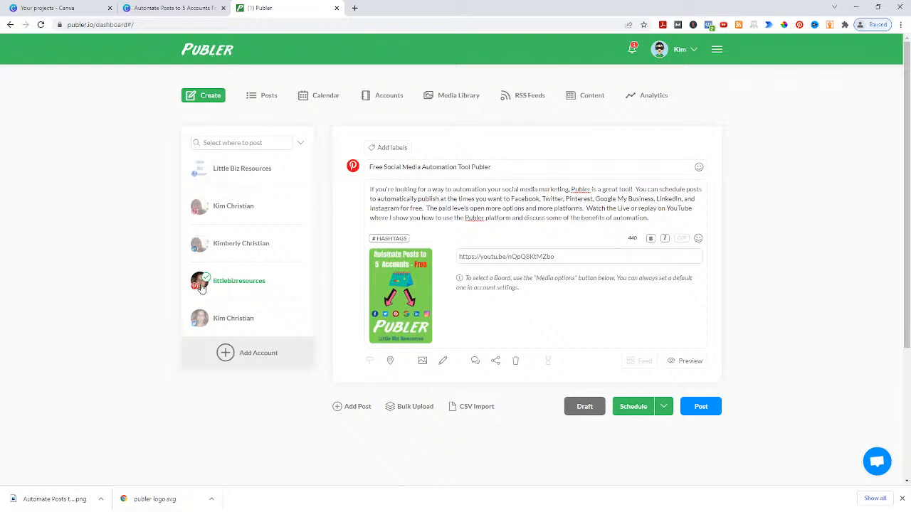
Step: Try the post with the LinkedIn account added and its content split per network, and deselect that account again
click(199, 245)
click(239, 249)
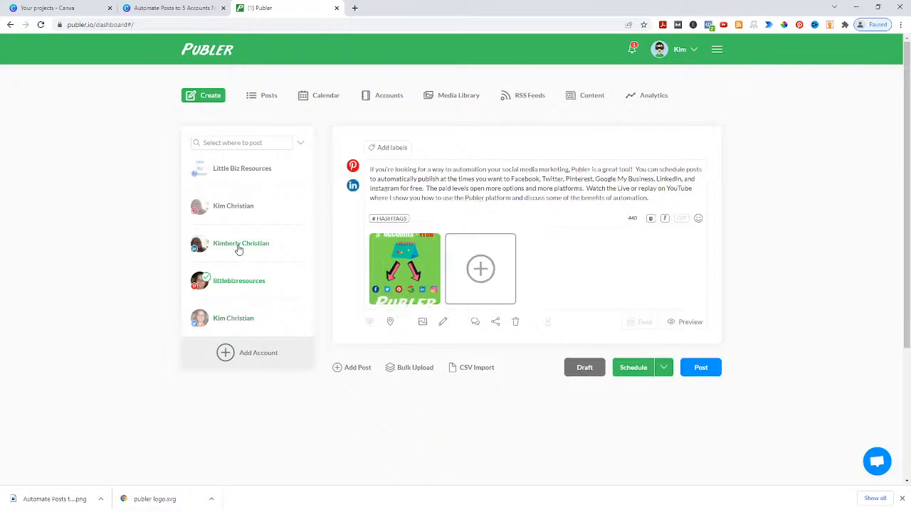
click(369, 323)
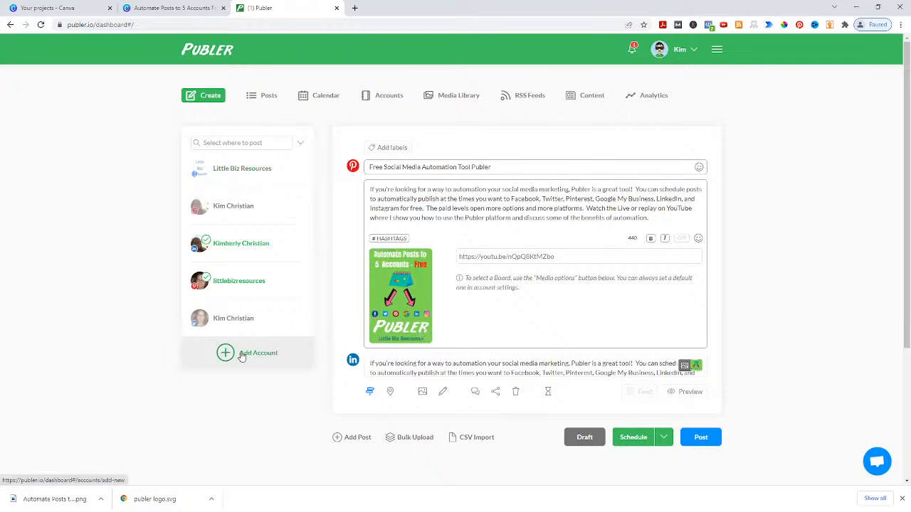
click(230, 247)
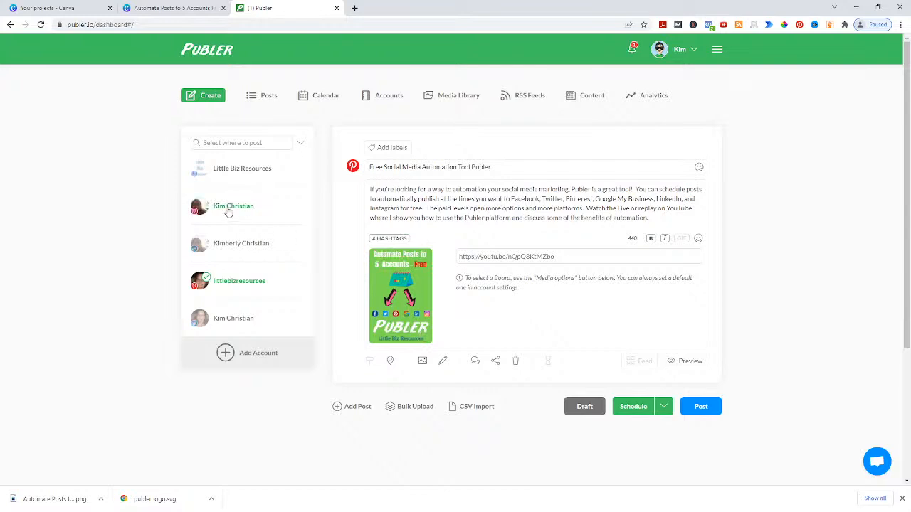
Step: Try the post with the Instagram account added, and return to Pinterest as the only destination
click(228, 213)
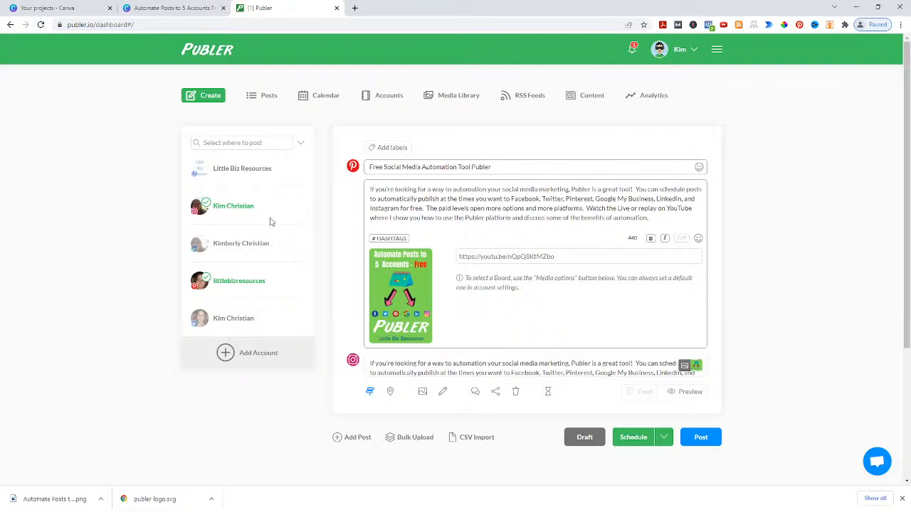
click(247, 207)
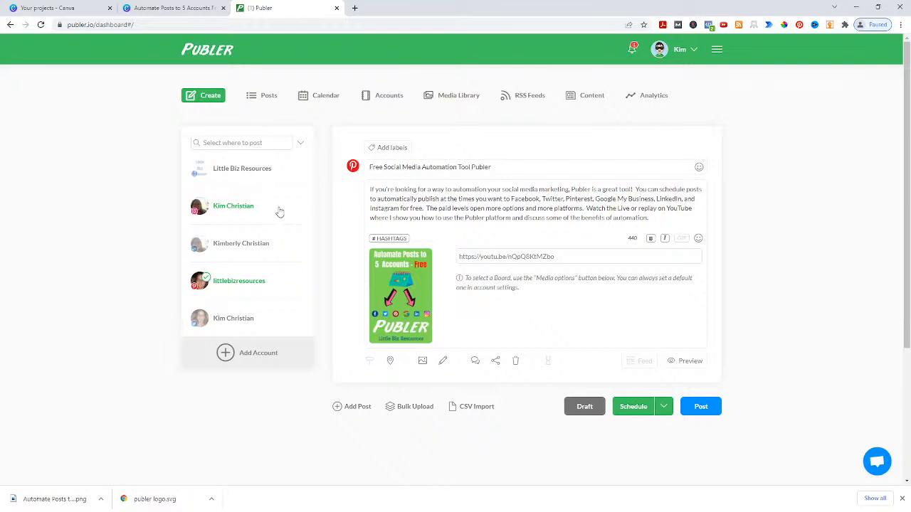
click(278, 210)
Step: Assign the Pinterest post to the board beginning "Digital Marketing | Social Media" in its media options and save
click(422, 361)
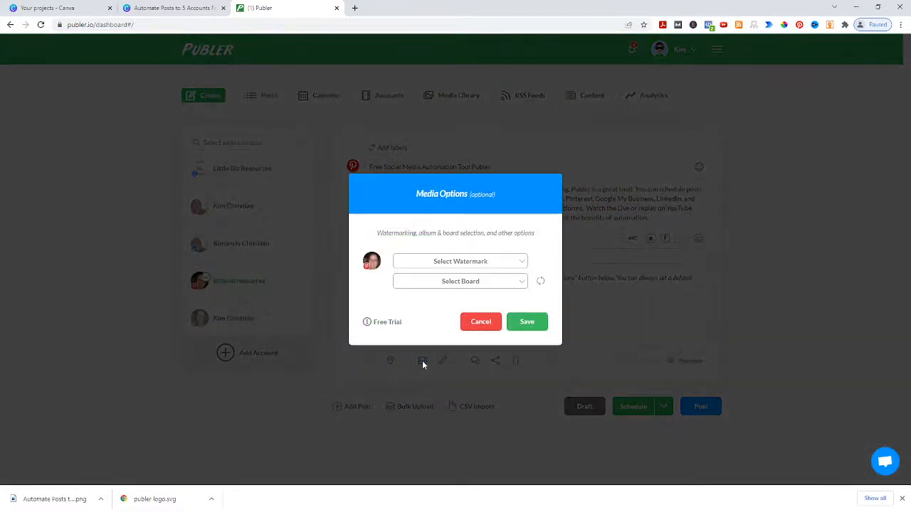
click(502, 283)
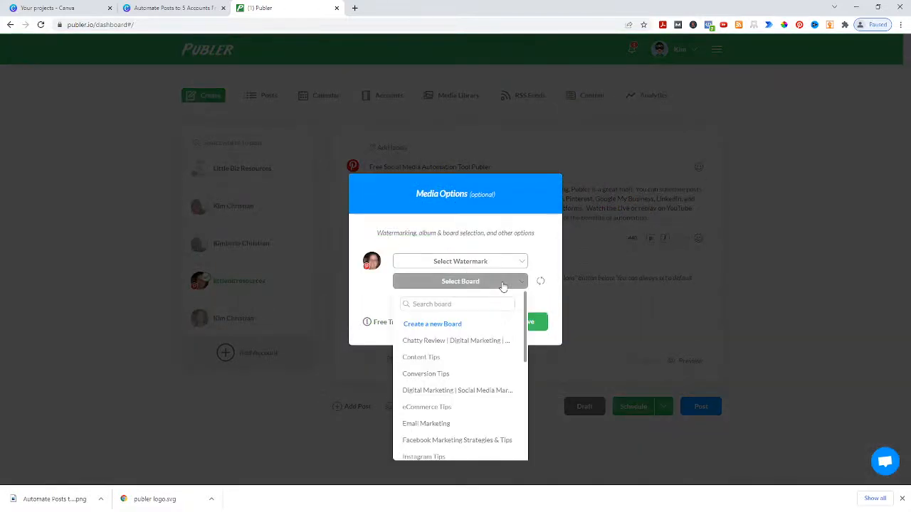
scroll(470, 350, down, 1)
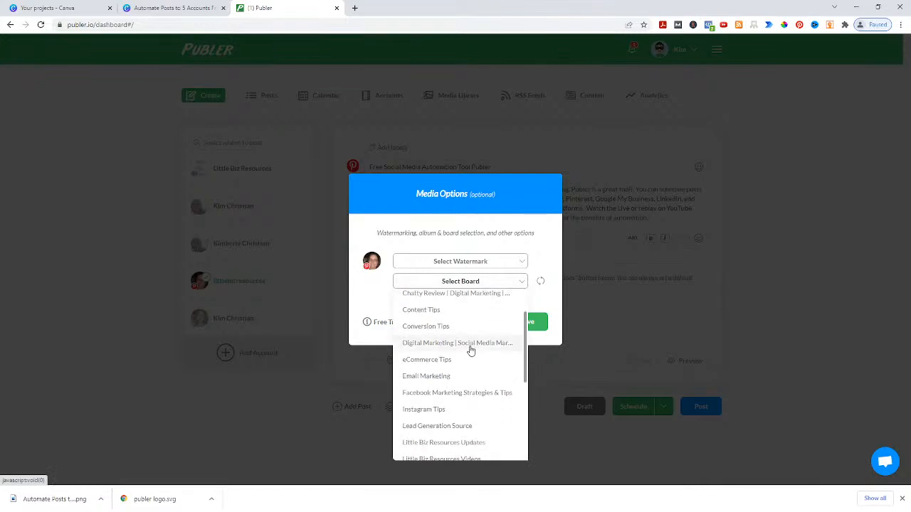
scroll(426, 347, down, 3)
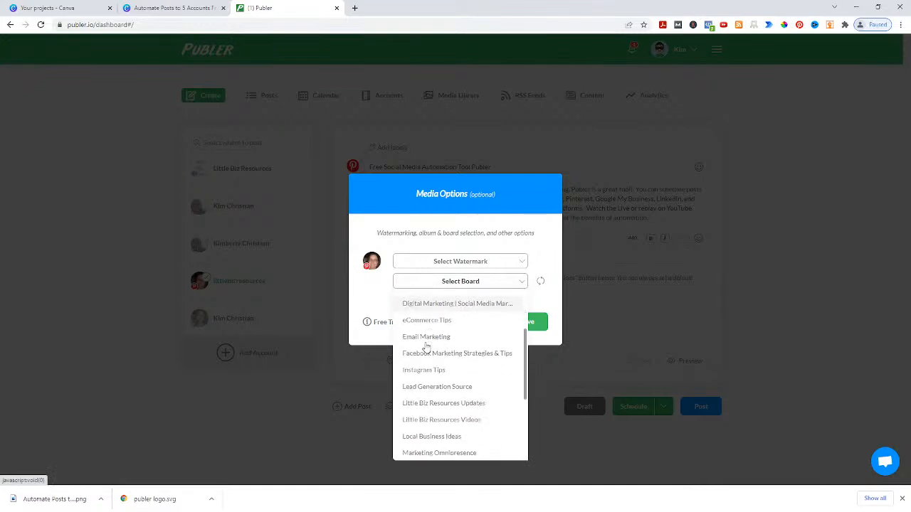
scroll(425, 347, down, 1)
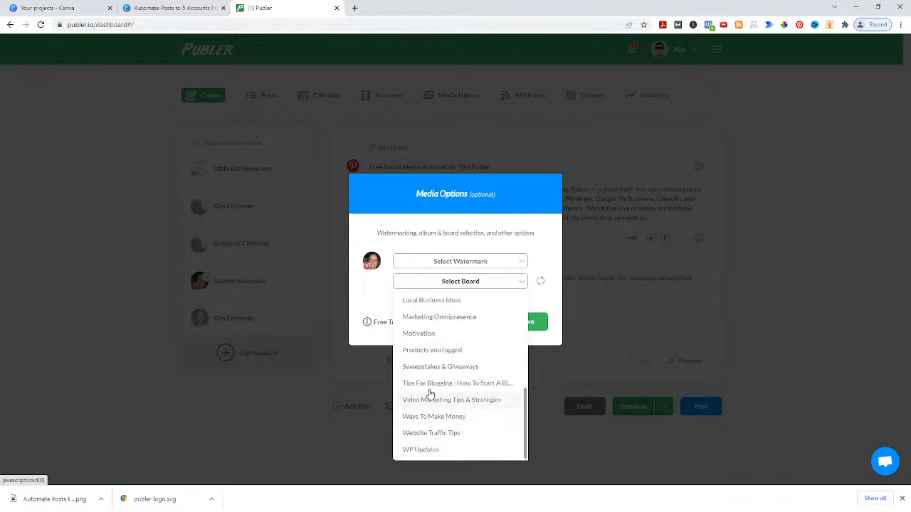
scroll(431, 388, up, 1)
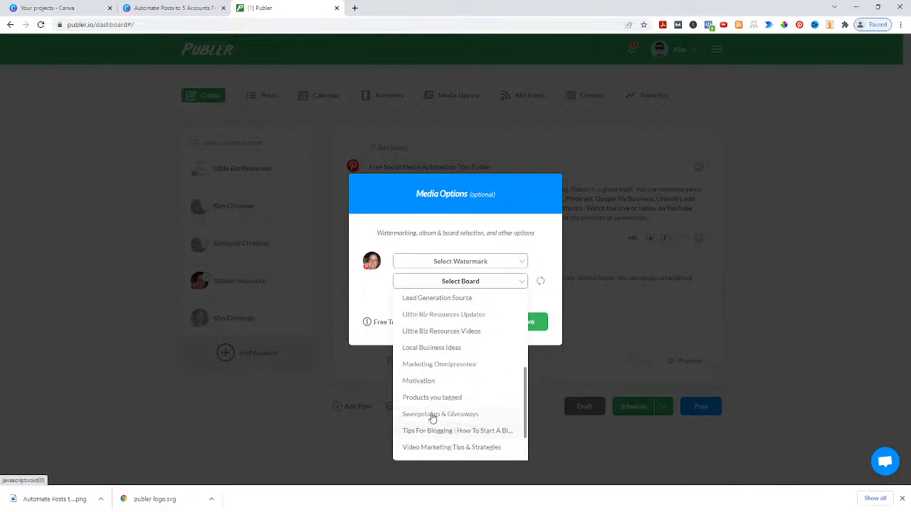
scroll(424, 363, up, 1)
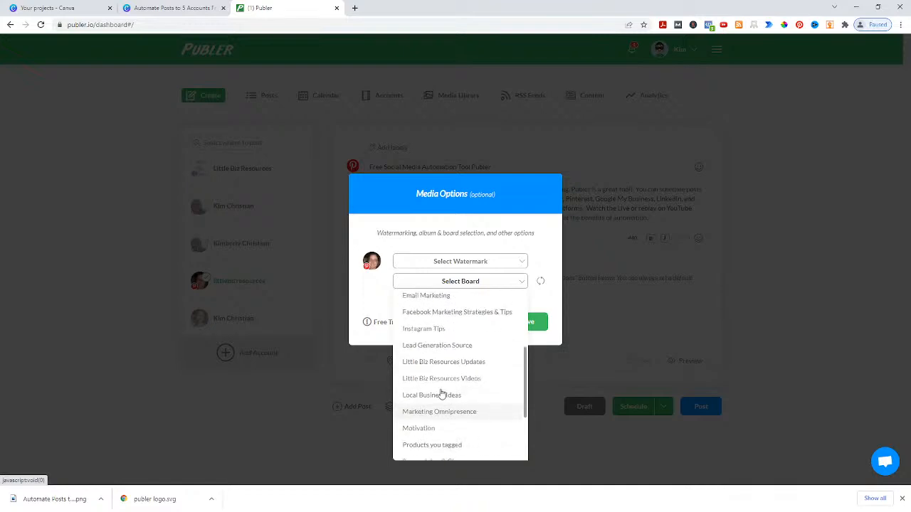
scroll(427, 355, up, 1)
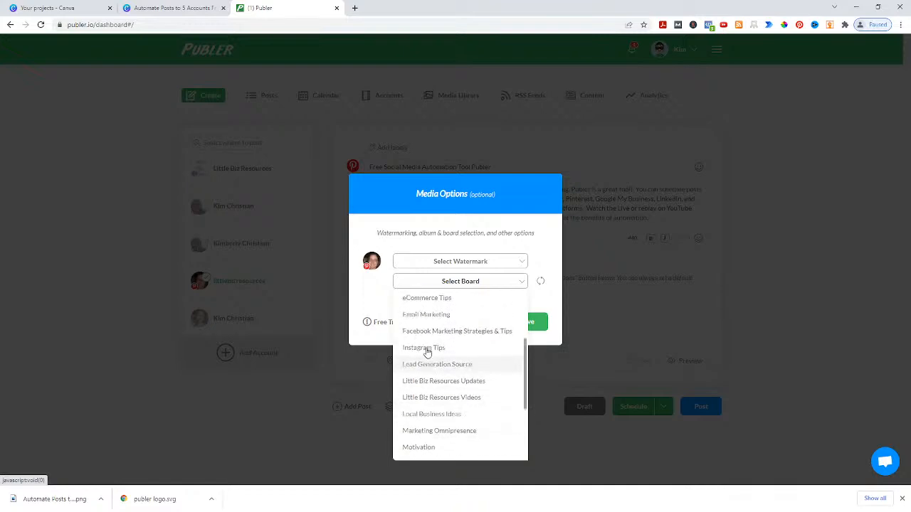
scroll(435, 374, up, 1)
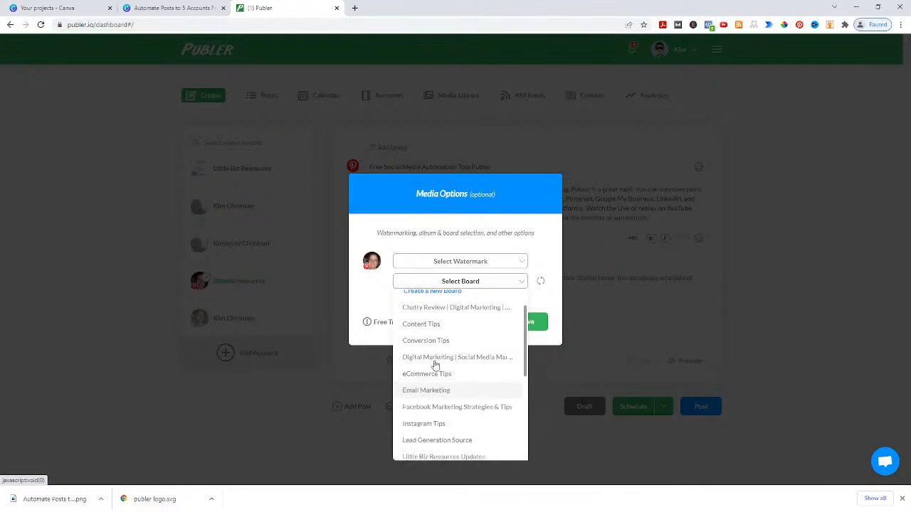
click(435, 357)
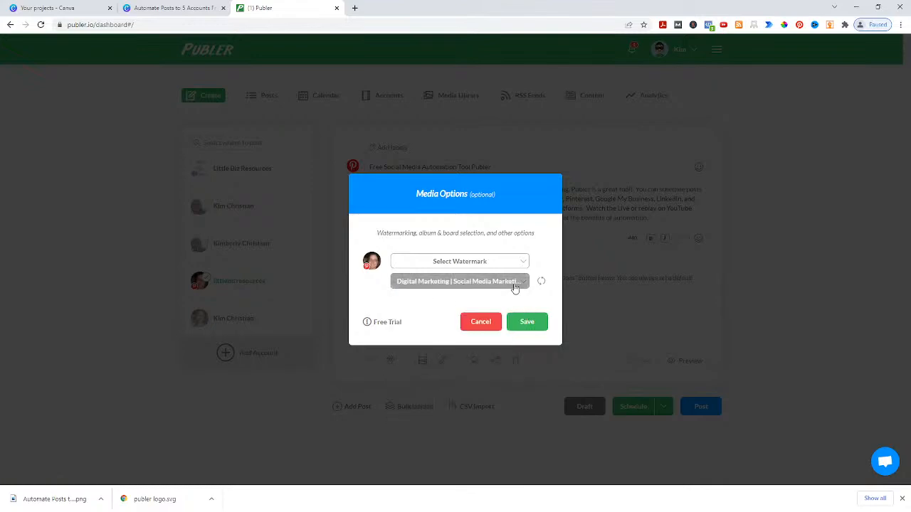
click(530, 323)
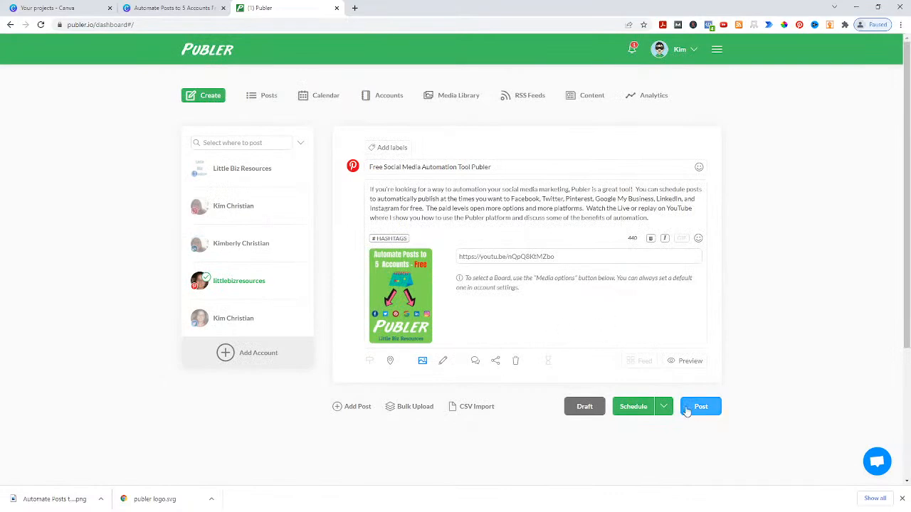
Step: Schedule the Pinterest post for Friday, March 18th, 2022 at 08:05 AM
click(638, 405)
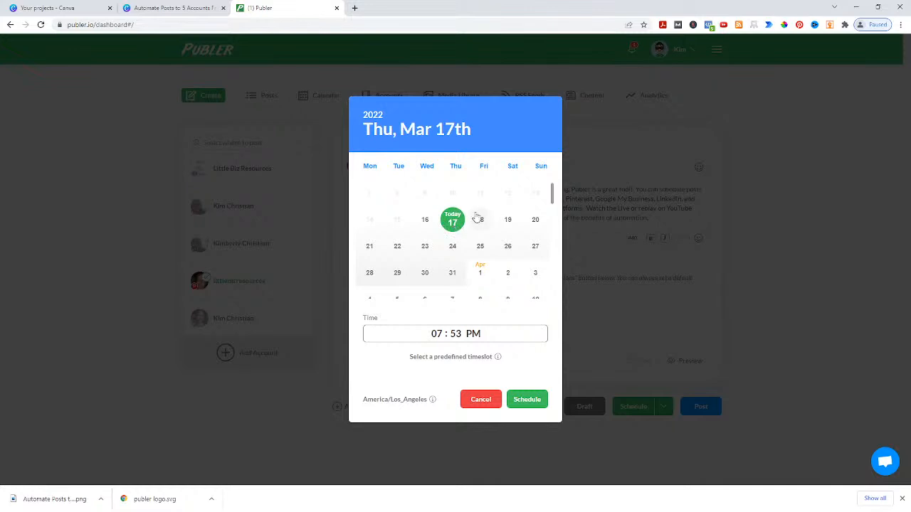
click(478, 219)
click(439, 333)
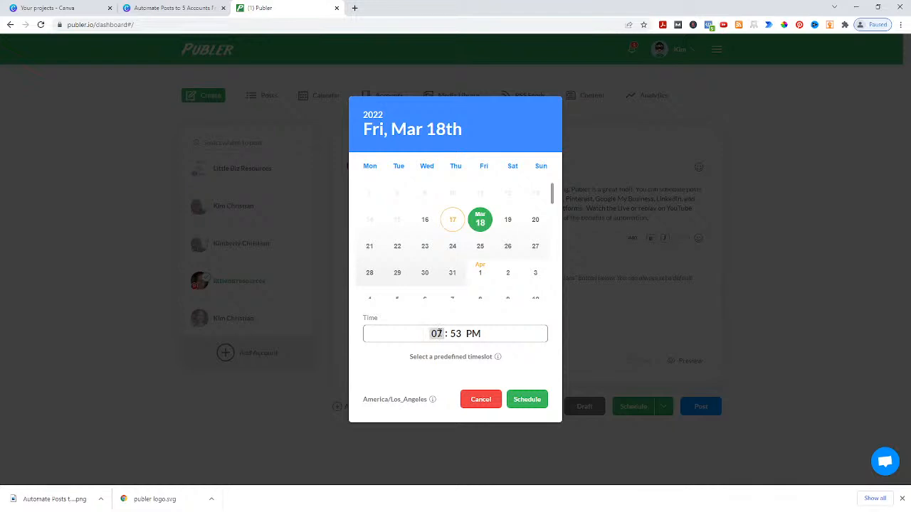
text(805a)
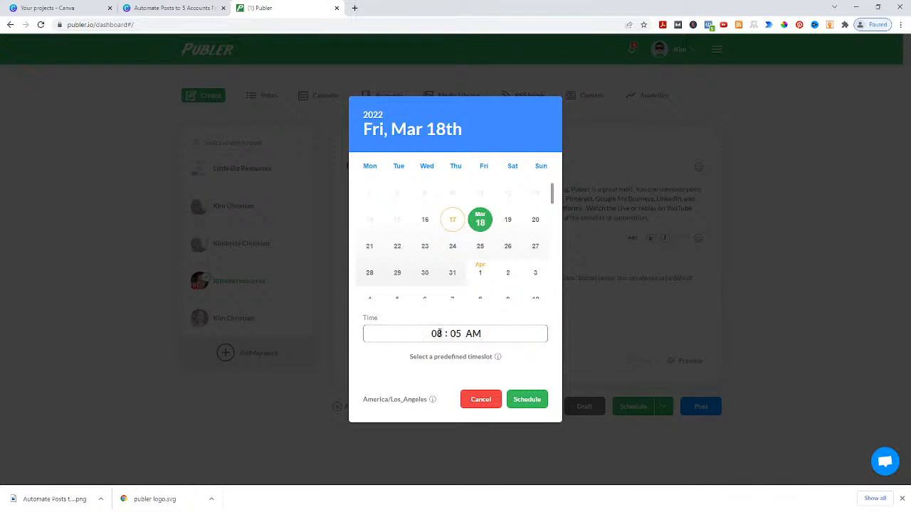
click(525, 401)
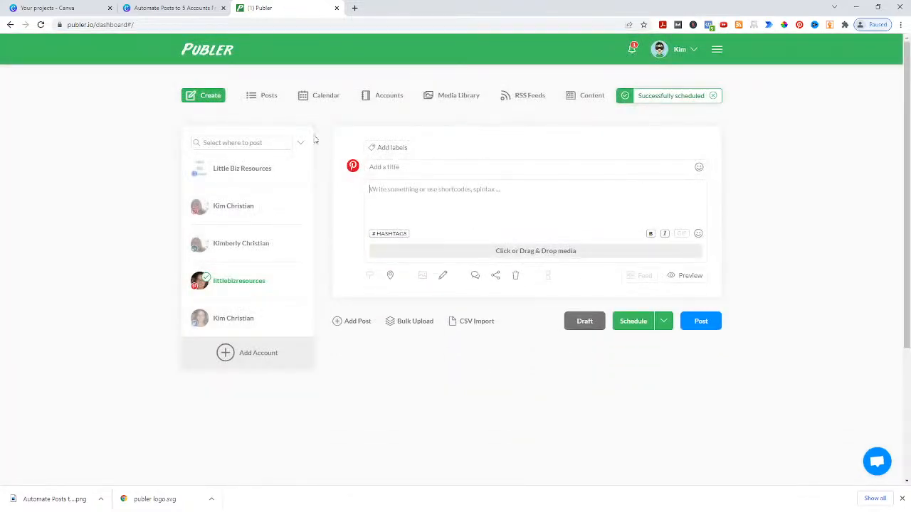
Step: Review the scheduled posts in the weekly calendar for Mar 14 - Mar 20
click(327, 104)
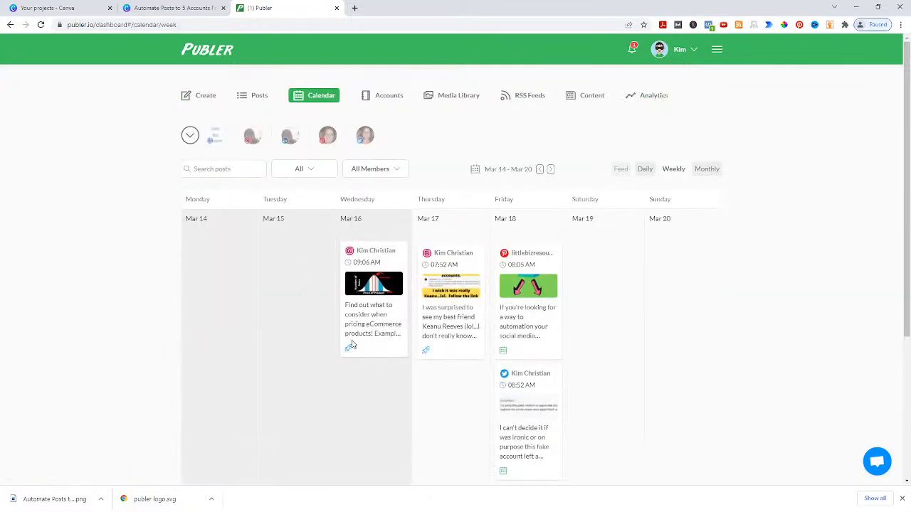
scroll(654, 377, down, 3)
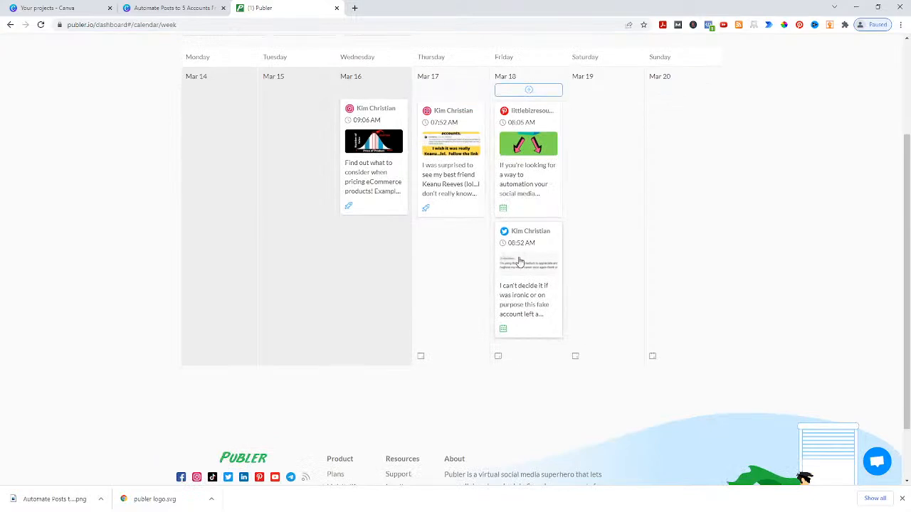
scroll(560, 344, down, 2)
scroll(560, 345, up, 2)
scroll(559, 345, up, 2)
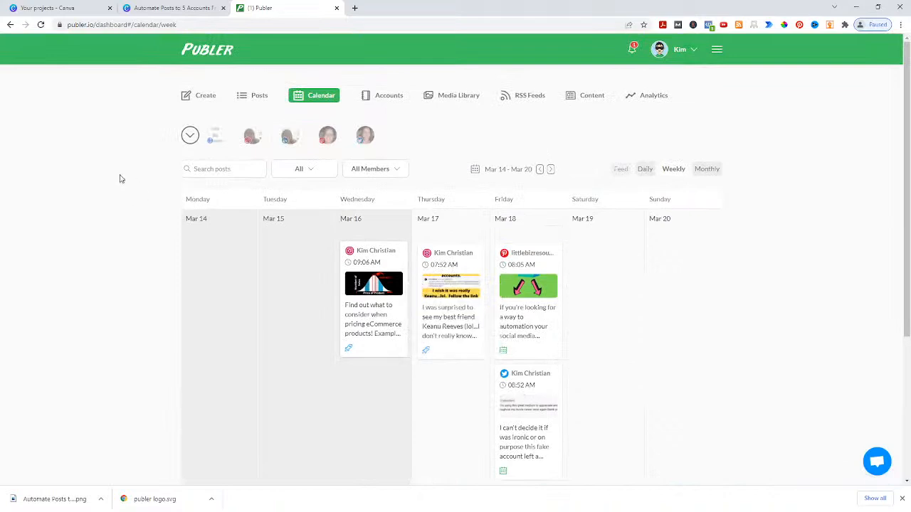
Step: Open the Link in Bio settings of the connected Instagram account
click(381, 99)
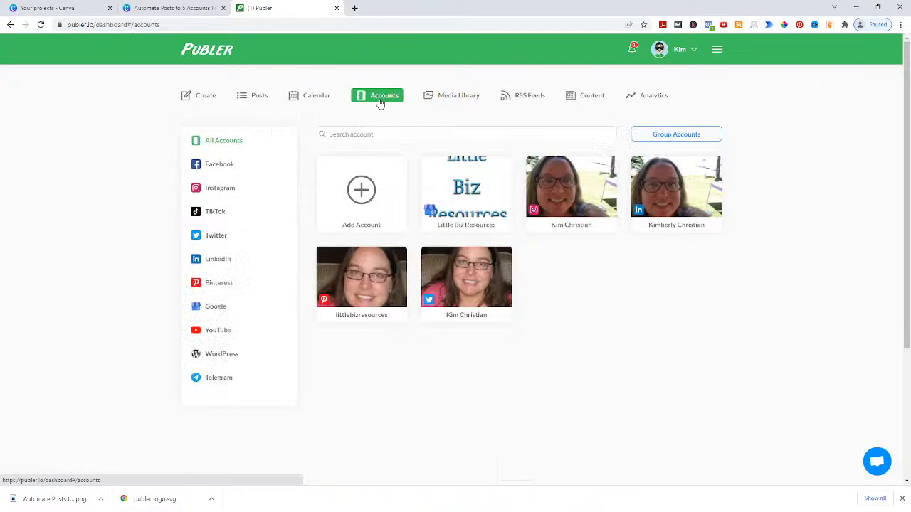
click(218, 193)
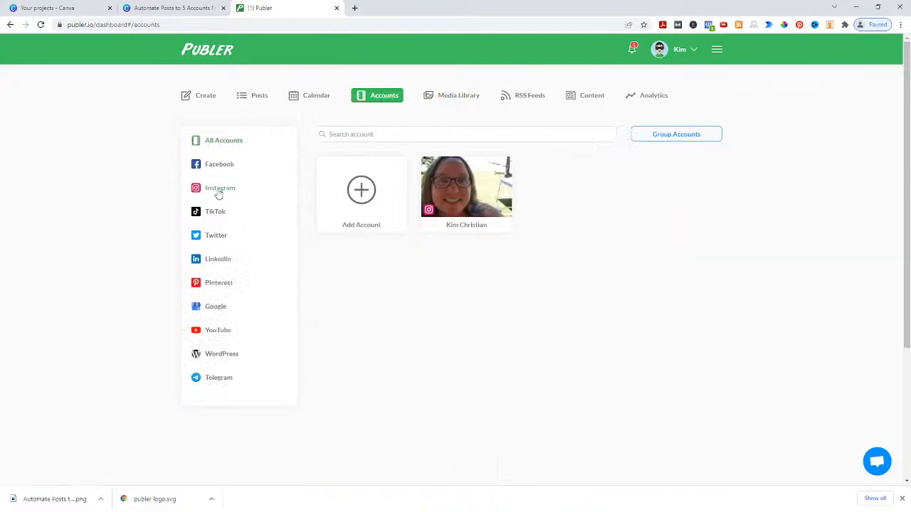
click(459, 195)
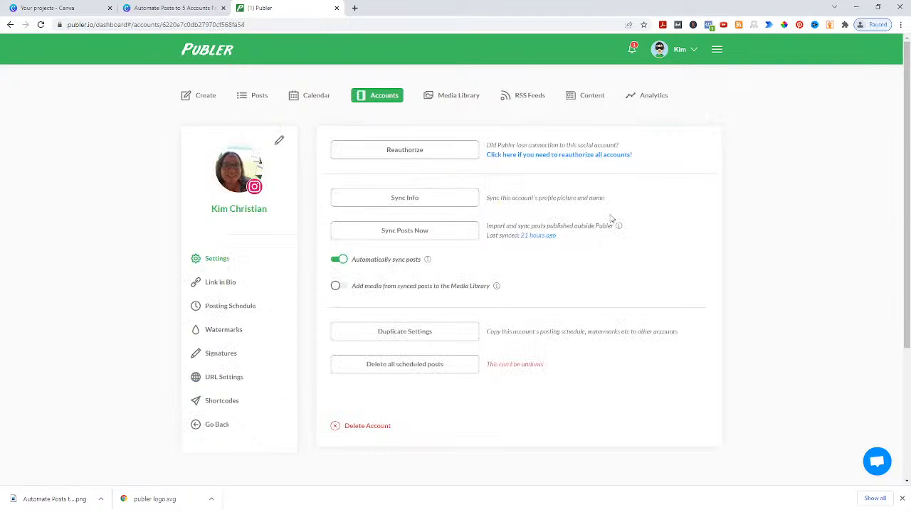
click(221, 285)
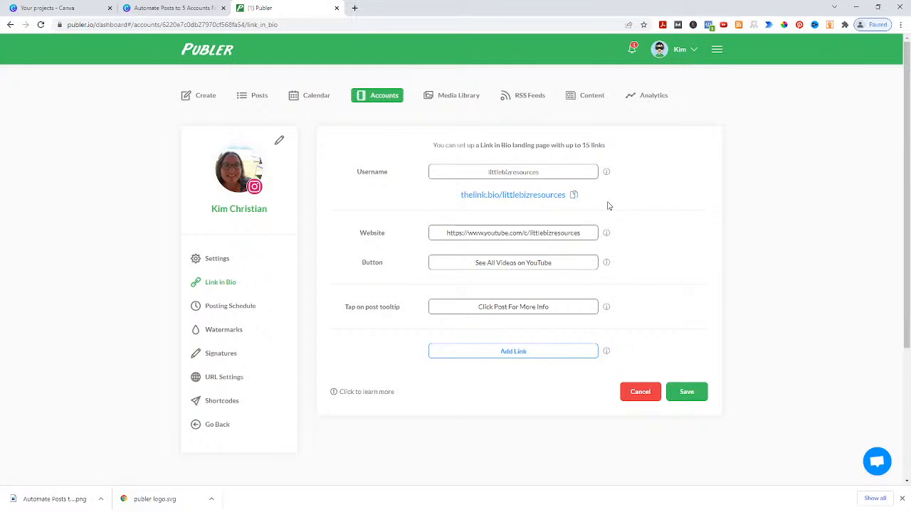
Step: Open the littlebizresources Instagram profile in a new browser tab
click(354, 7)
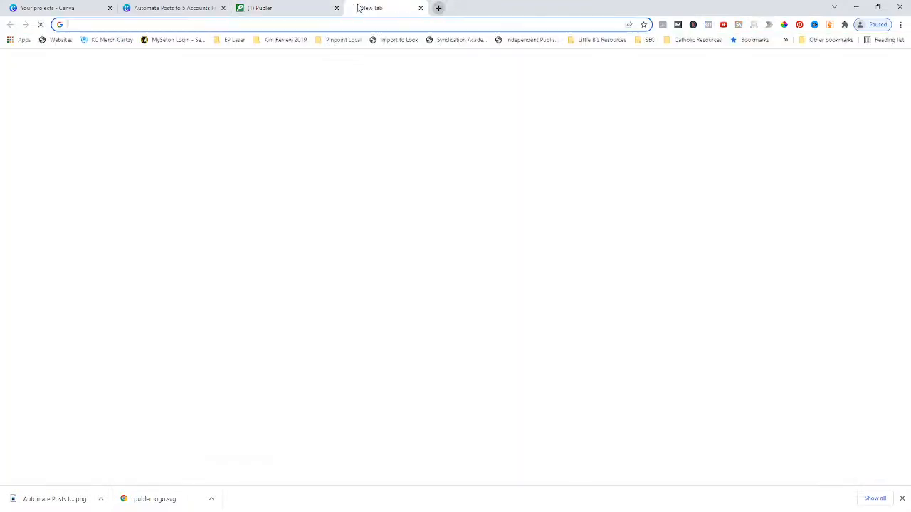
text(instagram.)
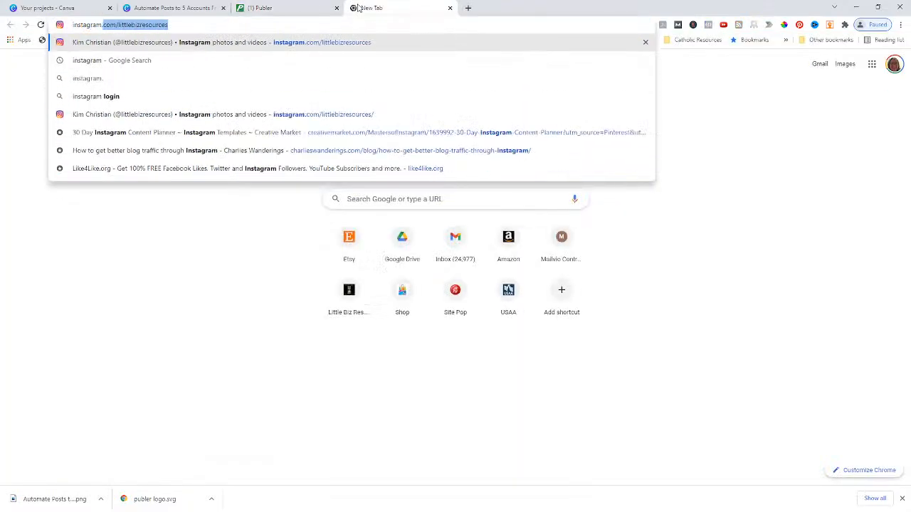
key(Return)
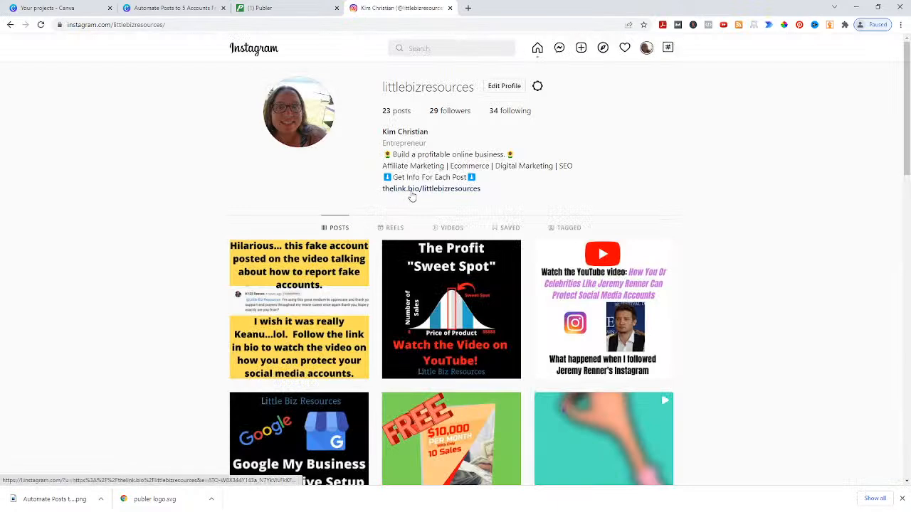
Step: Test the fake-account post's video link on the thelink.bio/littlebizresources page and close the opened pages
click(449, 191)
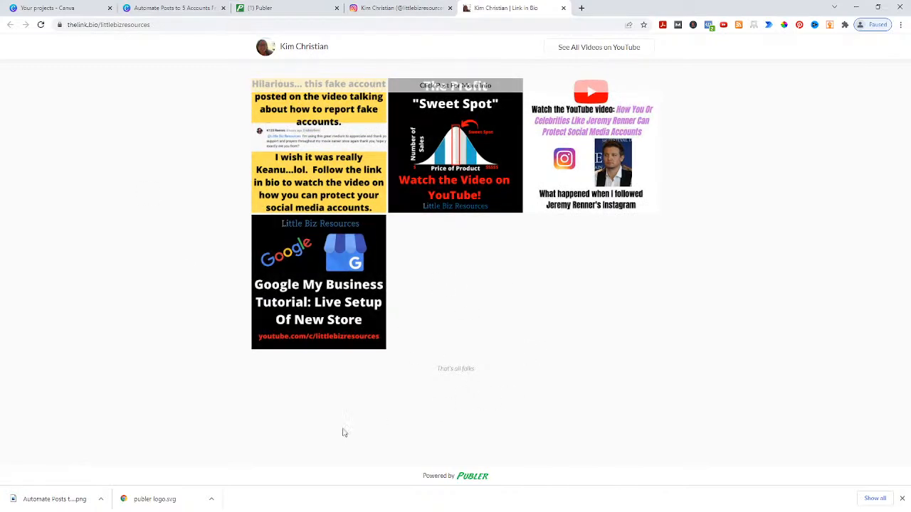
click(307, 171)
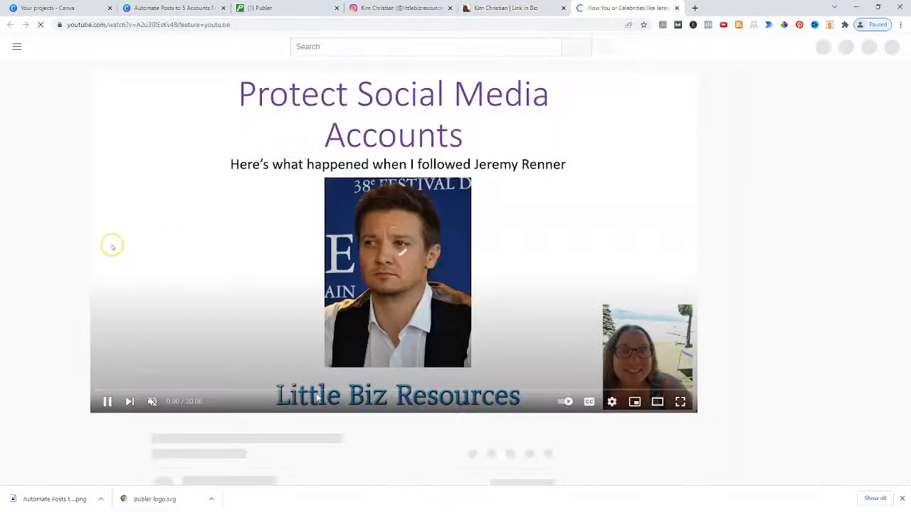
click(676, 7)
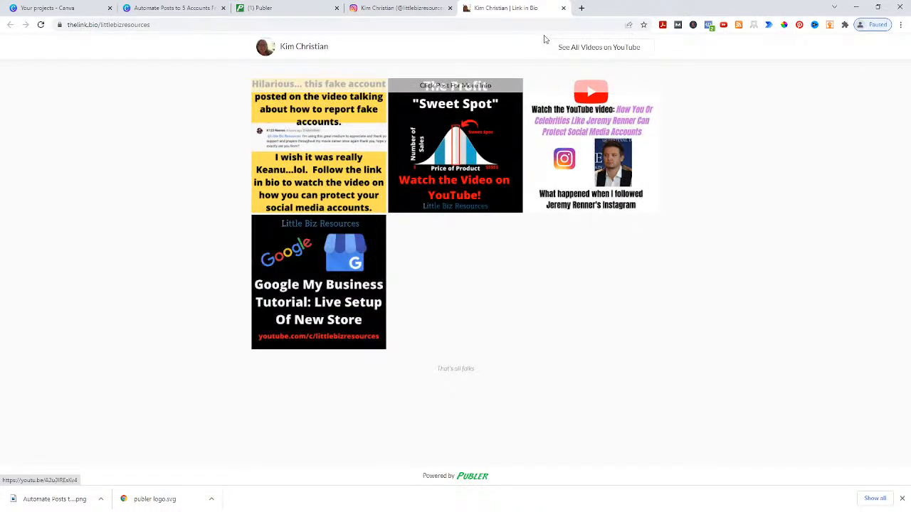
click(563, 9)
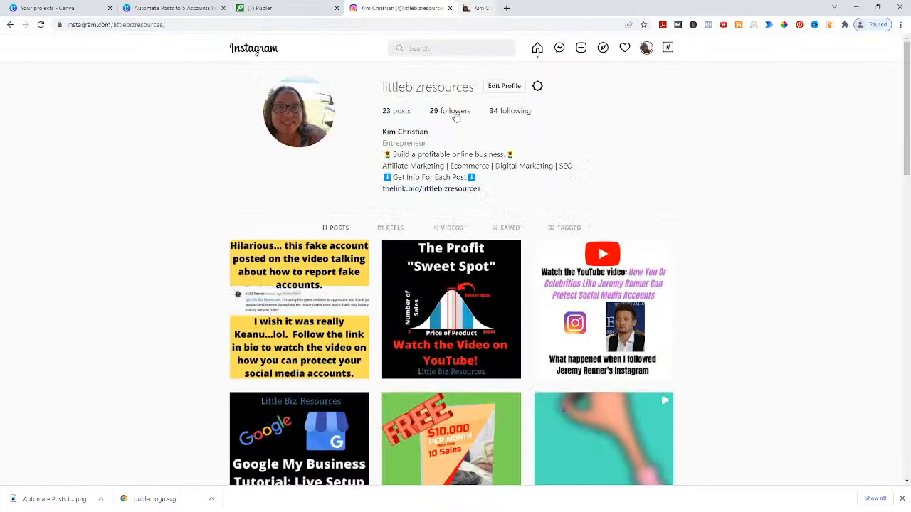
Step: Look through the older posts on the littlebizresources Instagram profile and close it to return to Publer
scroll(704, 288, down, 3)
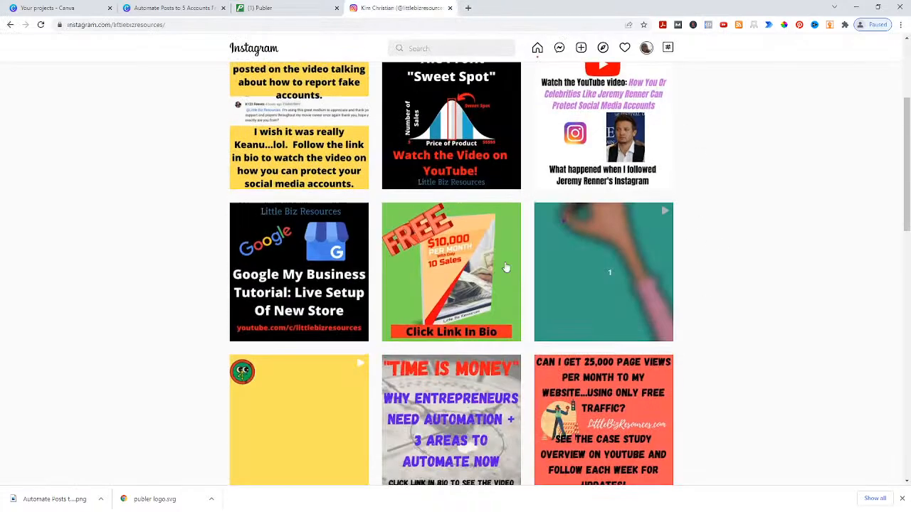
scroll(453, 200, down, 2)
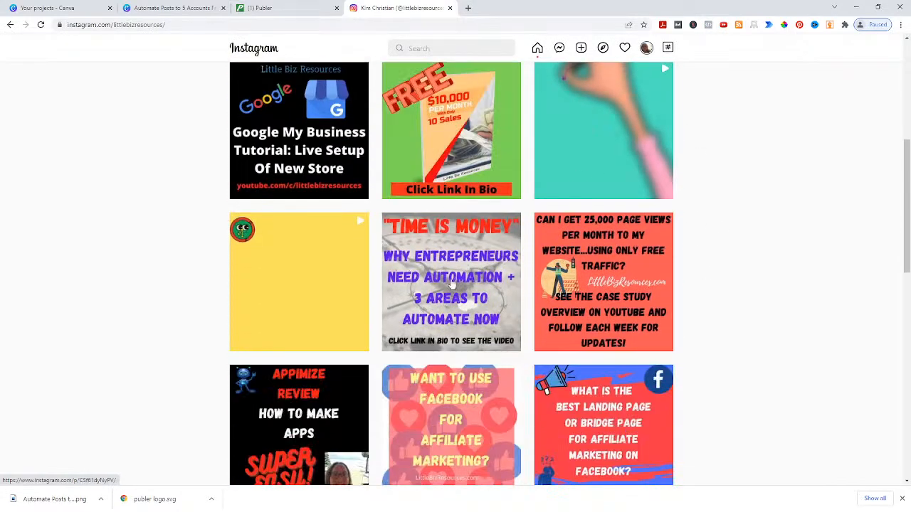
scroll(636, 372, down, 5)
scroll(753, 356, up, 10)
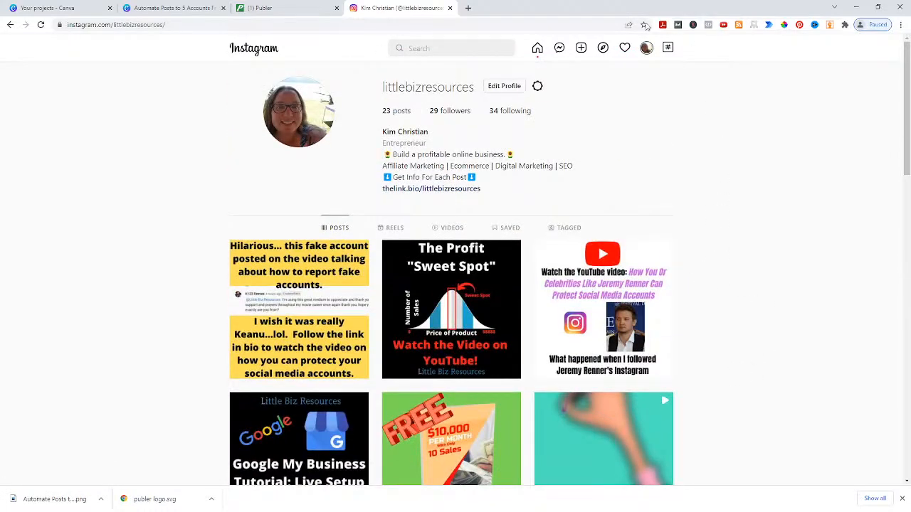
click(449, 9)
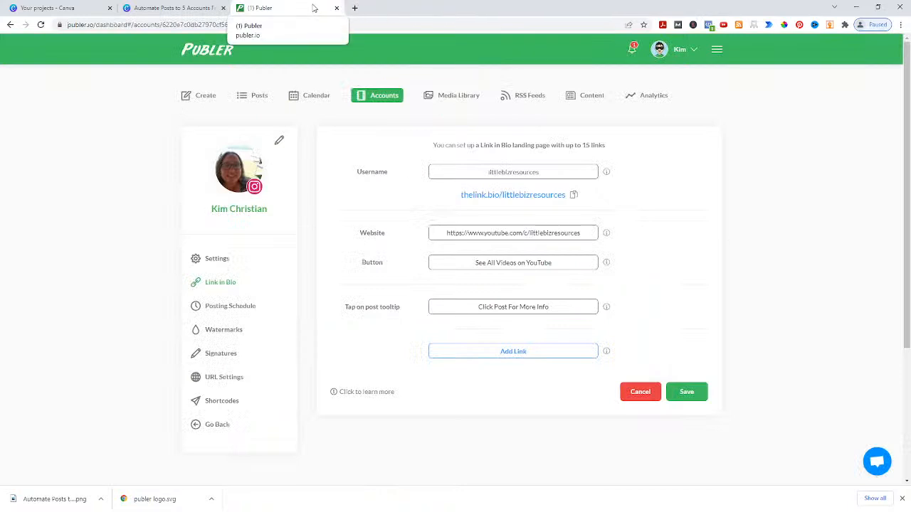
Step: Visit the posts list and the post composer, and check the posts in the weekly calendar for Mar 14 - Mar 20
click(242, 96)
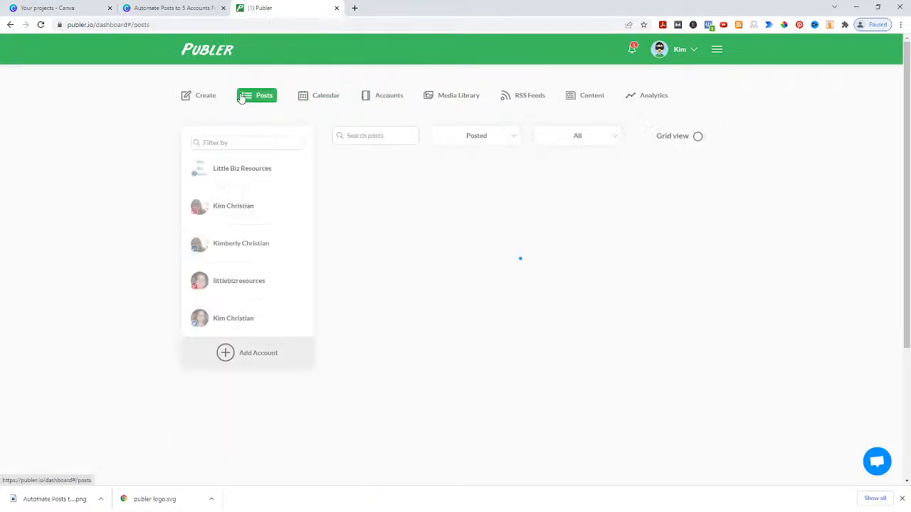
click(206, 97)
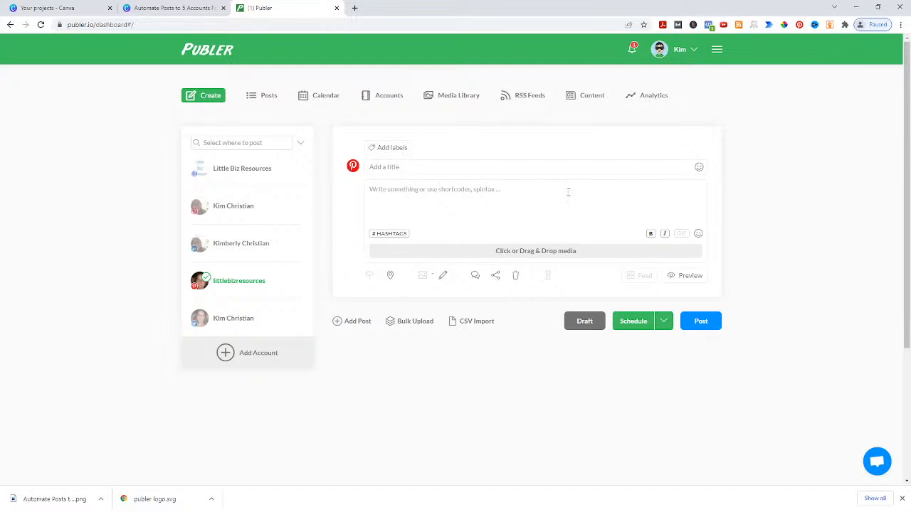
click(325, 95)
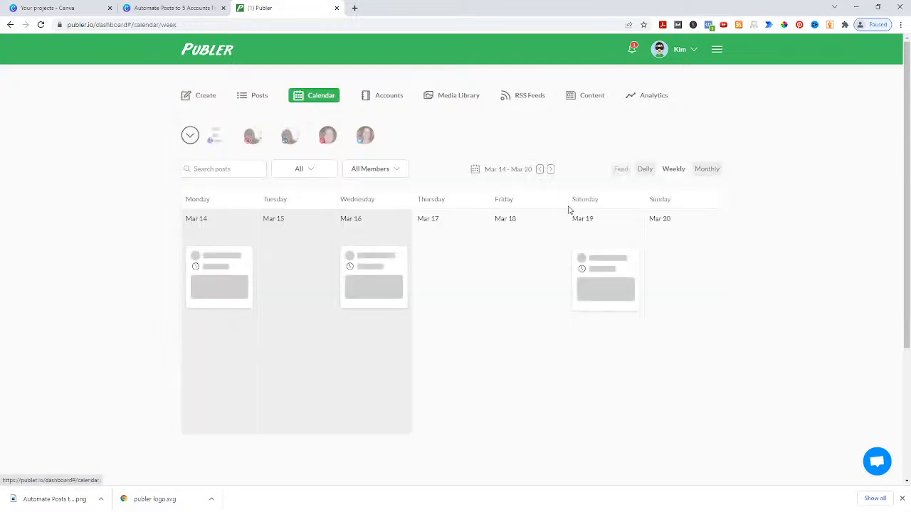
scroll(676, 341, down, 3)
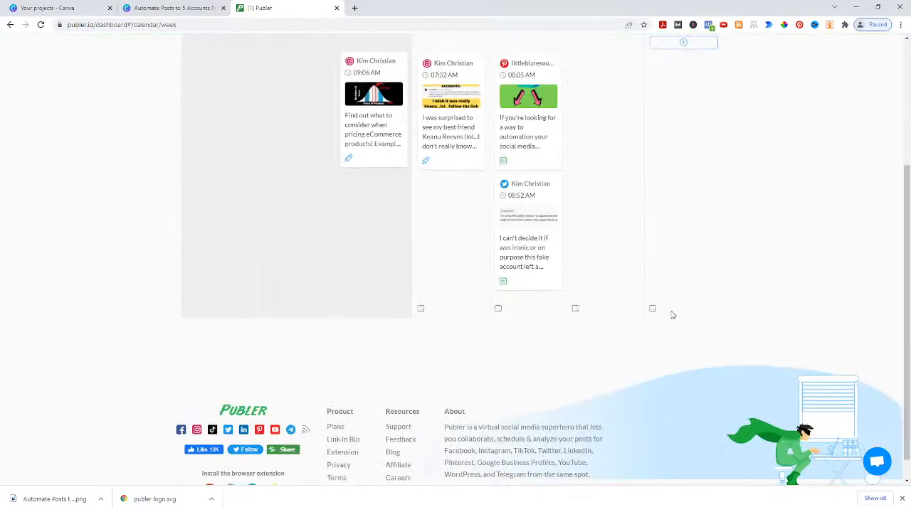
scroll(671, 313, up, 2)
scroll(406, 197, up, 1)
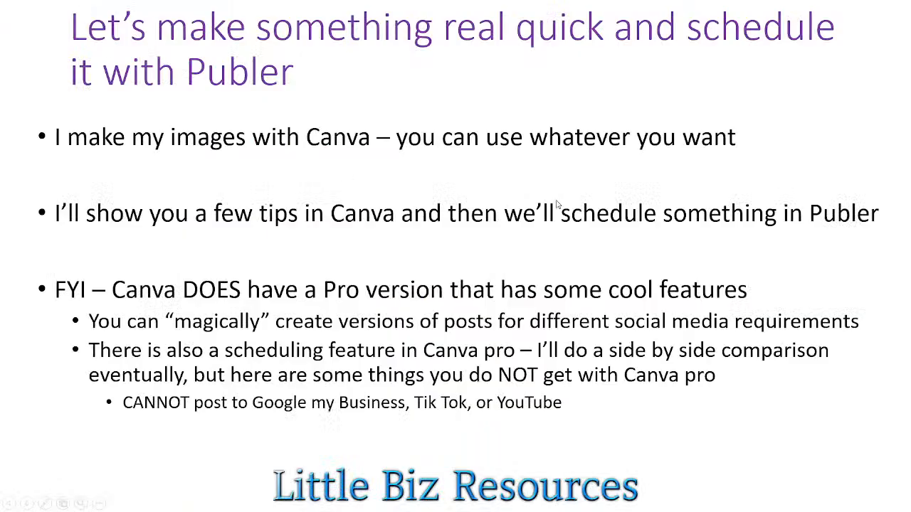
click(509, 244)
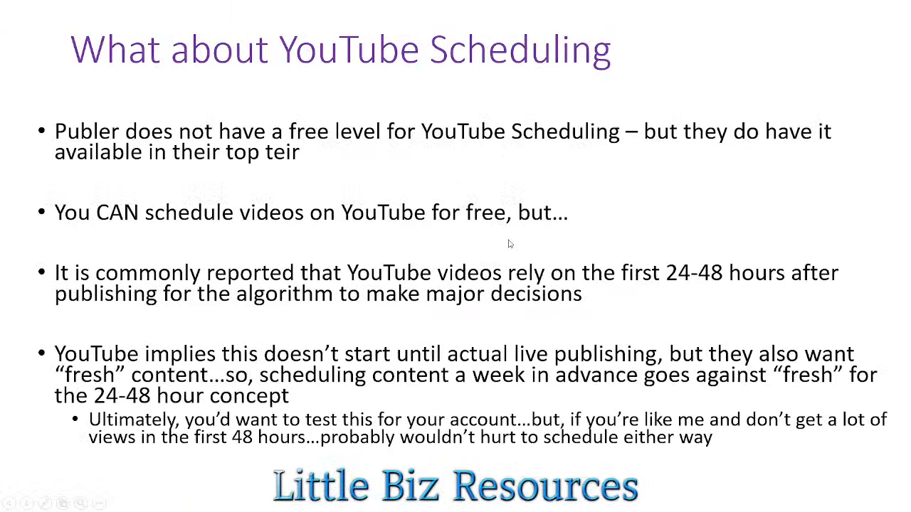